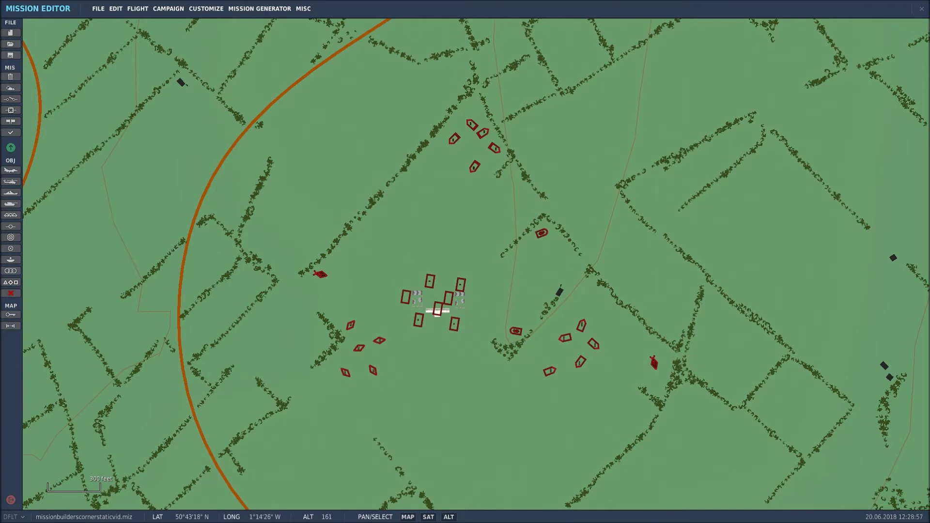
Review the armor, ZU-23, watch tower, AAA, INSTALLATION and GND TGTS group settings
left_click(581, 326)
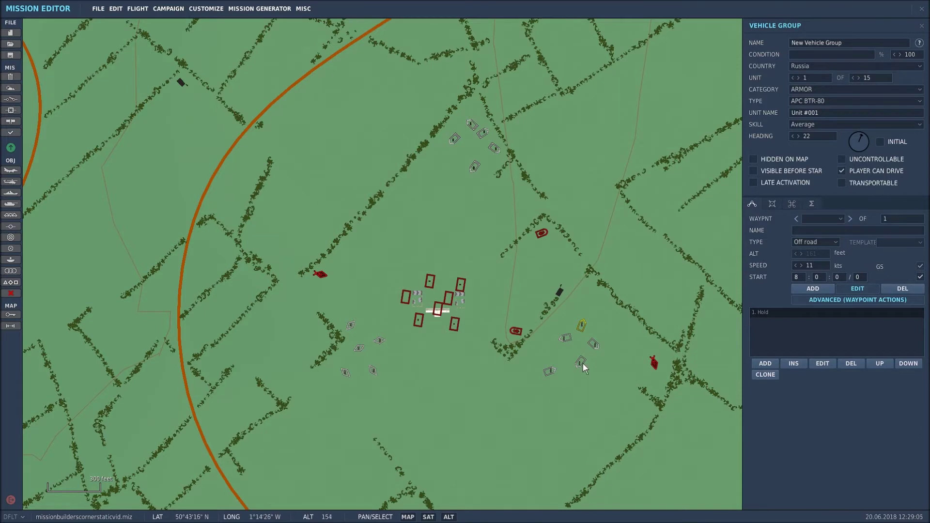
left_click(540, 234)
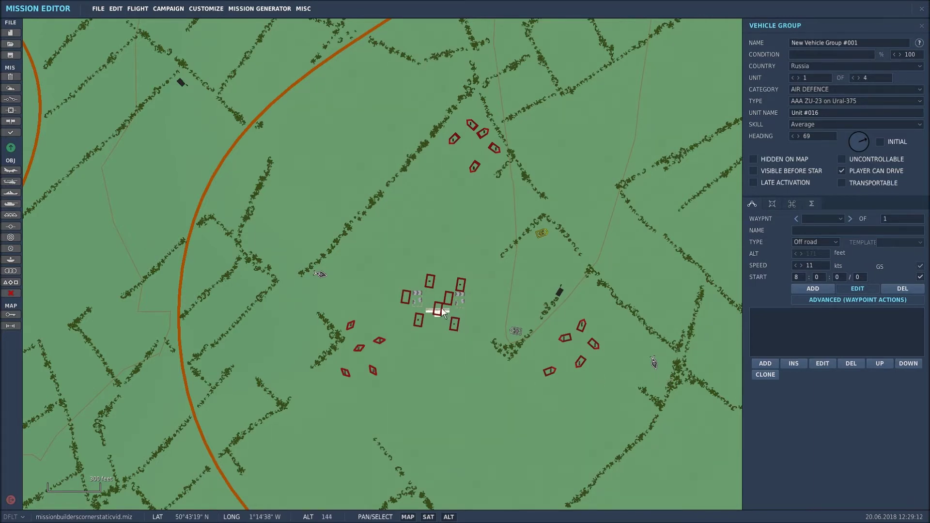
left_click(460, 287)
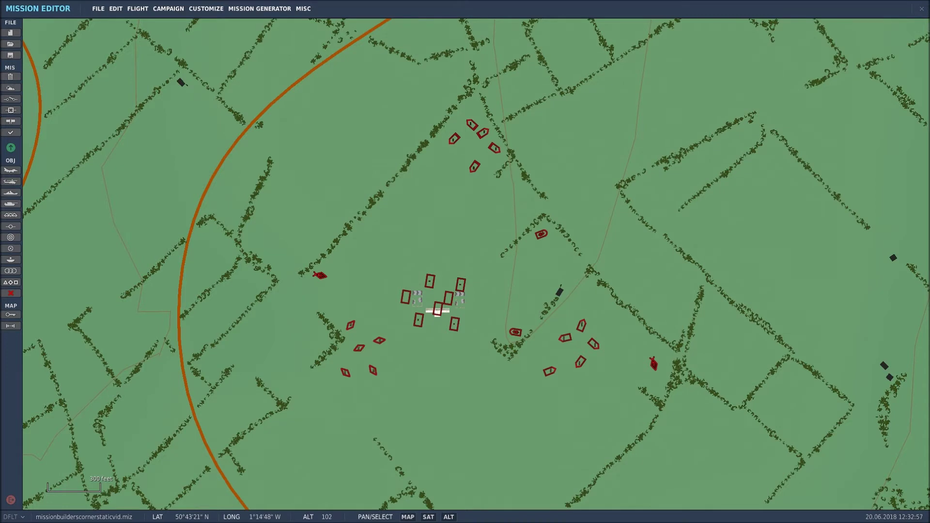
left_click(320, 276)
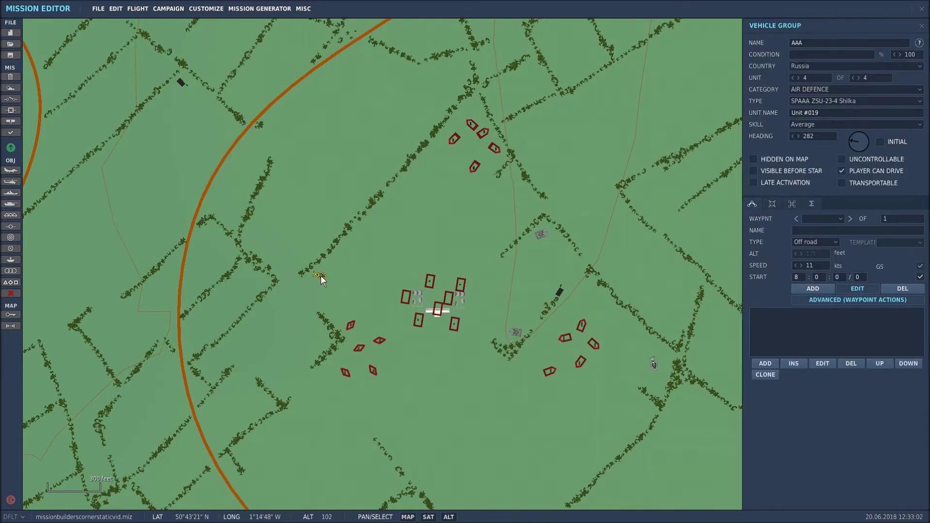
left_click(430, 281)
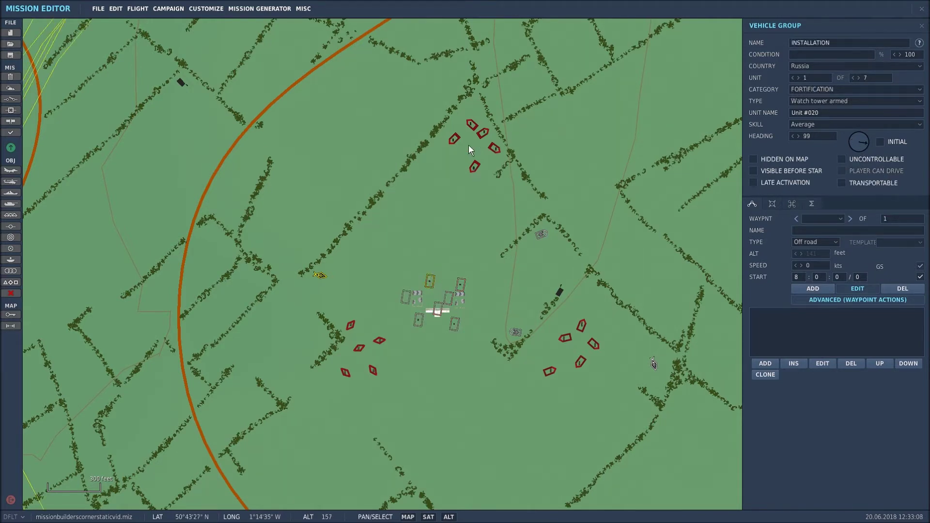
left_click(582, 324)
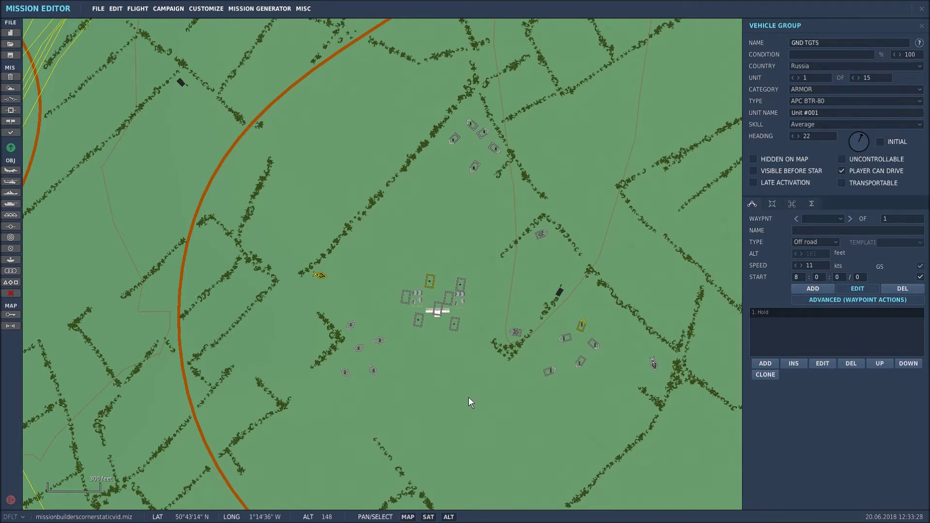
left_click(440, 389)
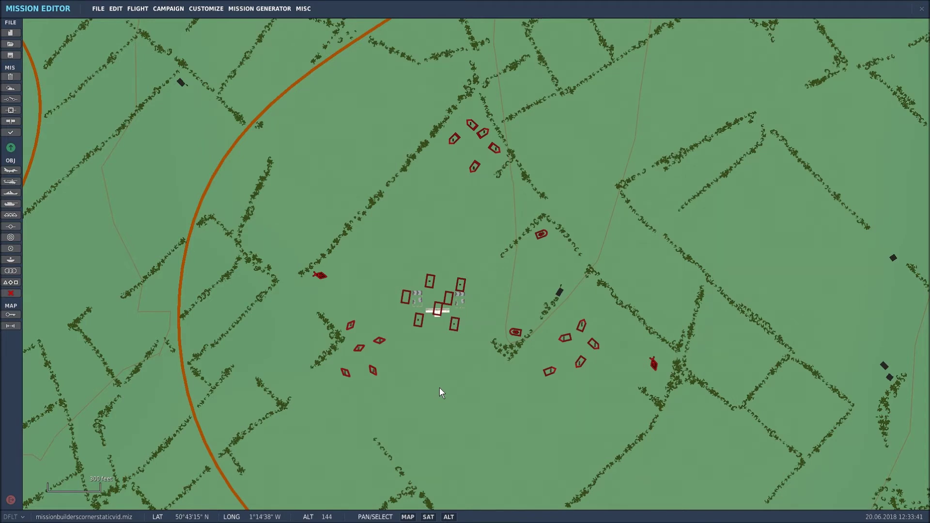
Paste the copied target cluster south of the originals and pan it into view
key("ctrl+v")
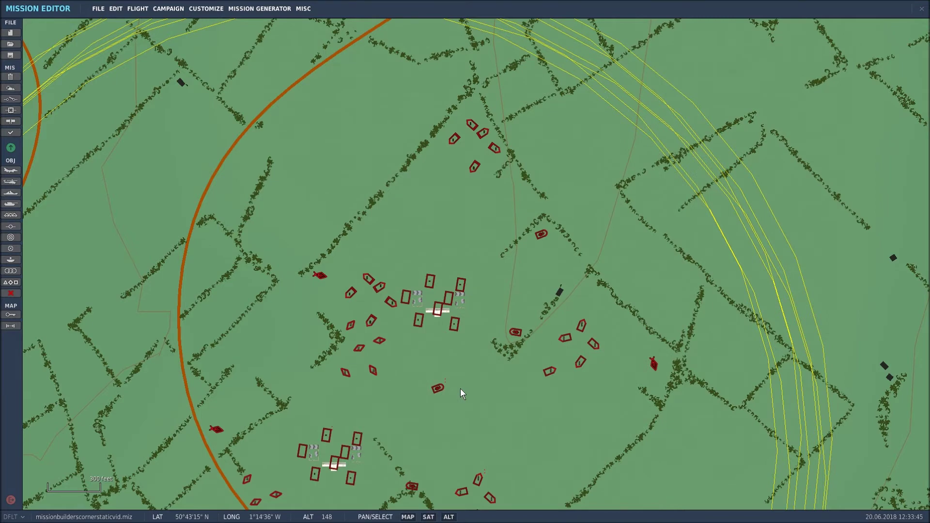
left_click_drag(460, 388, 372, 284)
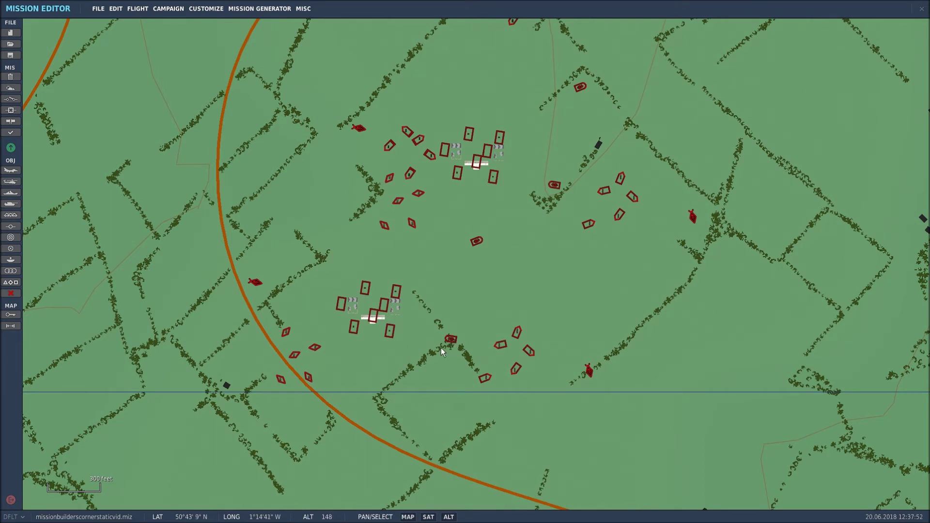
Turn on Late Activation for AAA #001, INSTALLATION #001 and GND TGTS #001
left_click(255, 283)
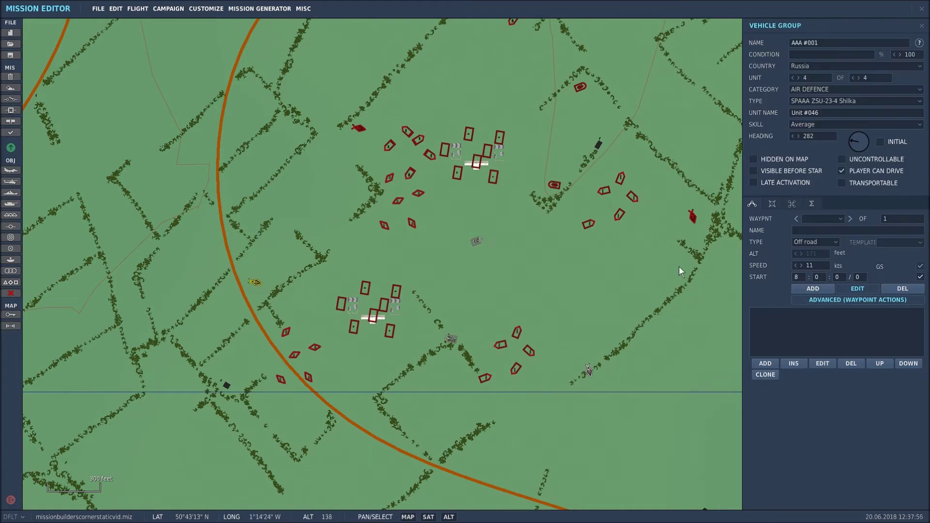
left_click(753, 183)
left_click(419, 353)
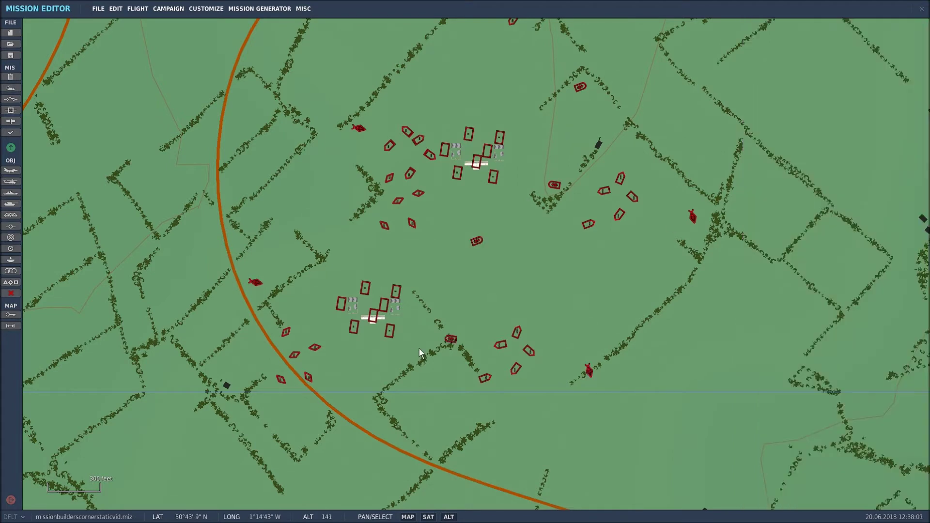
left_click(364, 289)
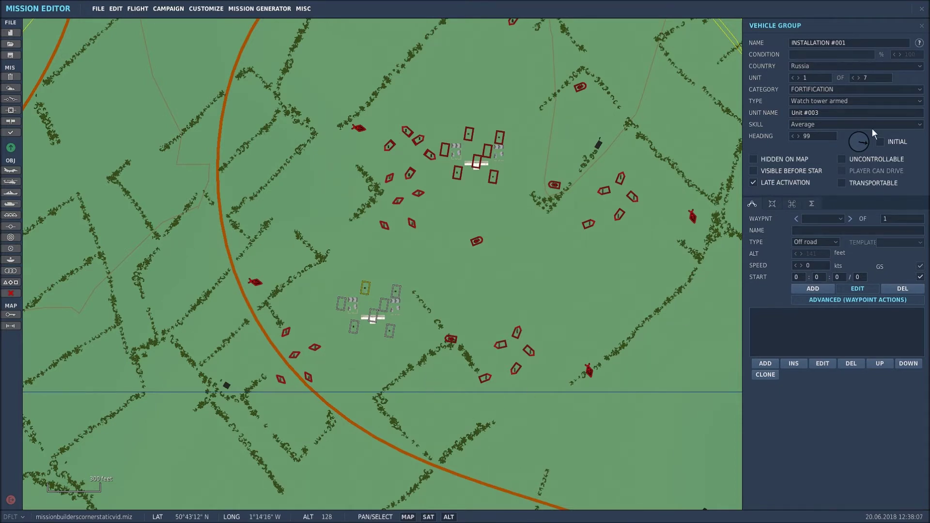
left_click(922, 25)
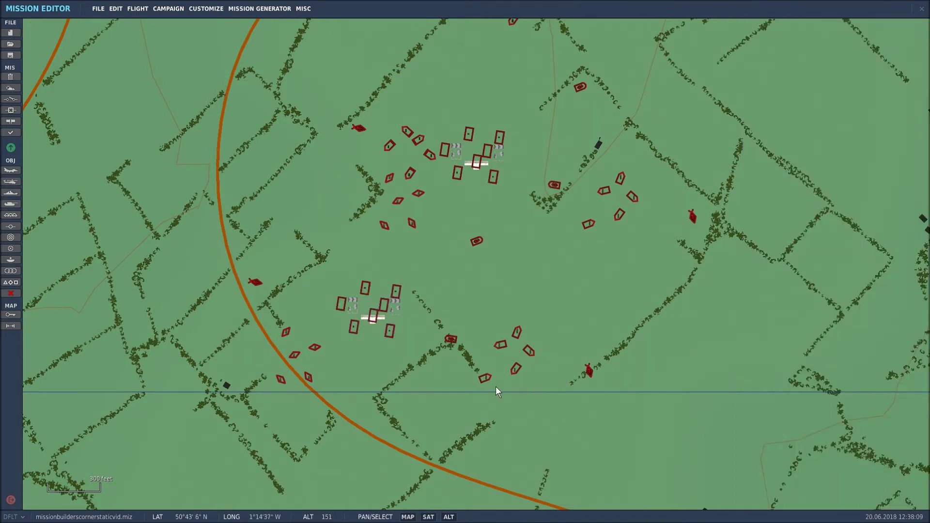
left_click(517, 333)
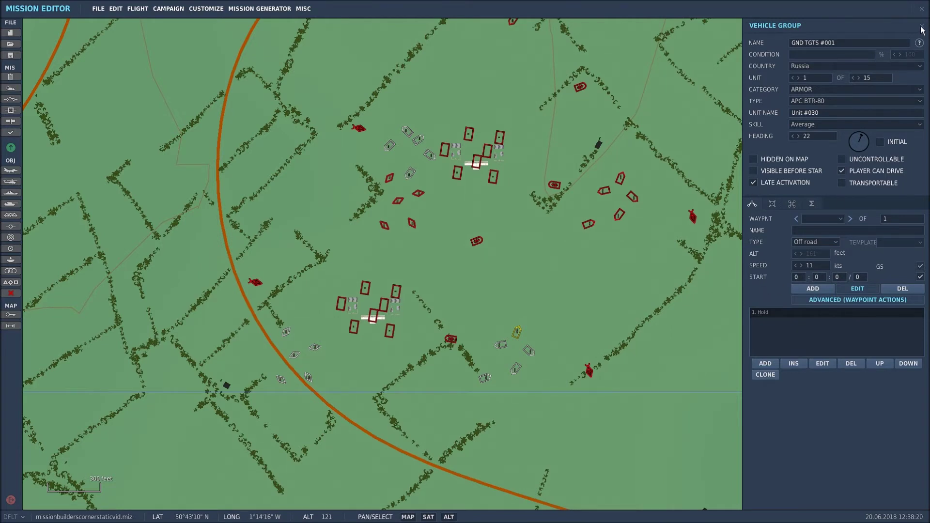
left_click(632, 285)
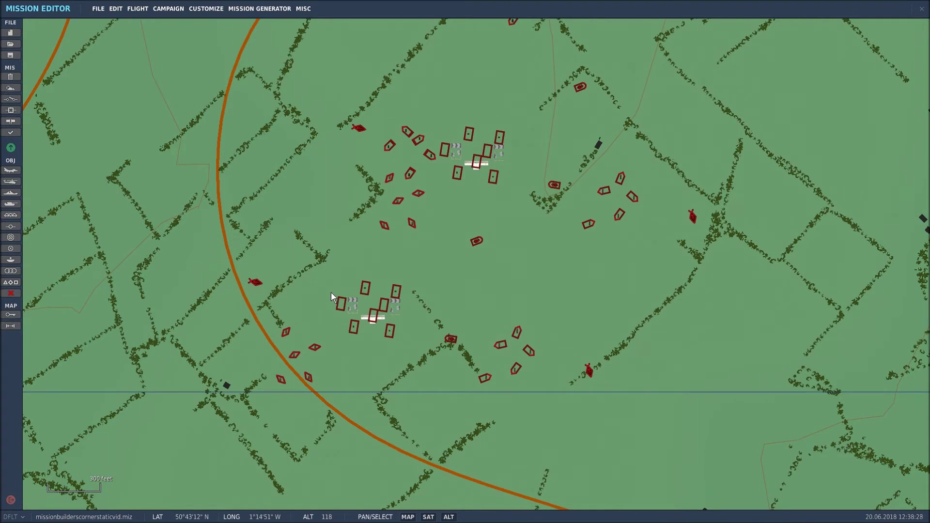
Drag INSTALLATION #001 over the original cluster to compare, then revert it to its southern spot
left_click(364, 290)
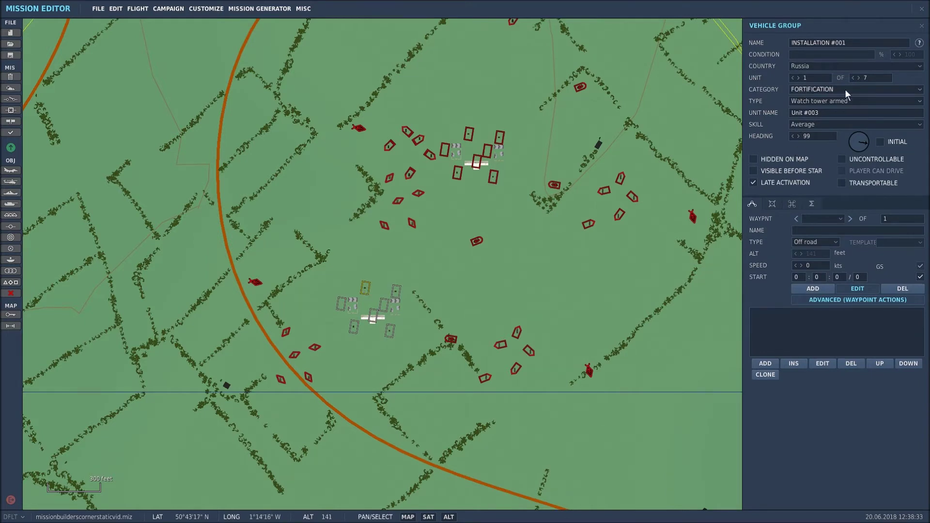
left_click_drag(366, 295, 473, 139)
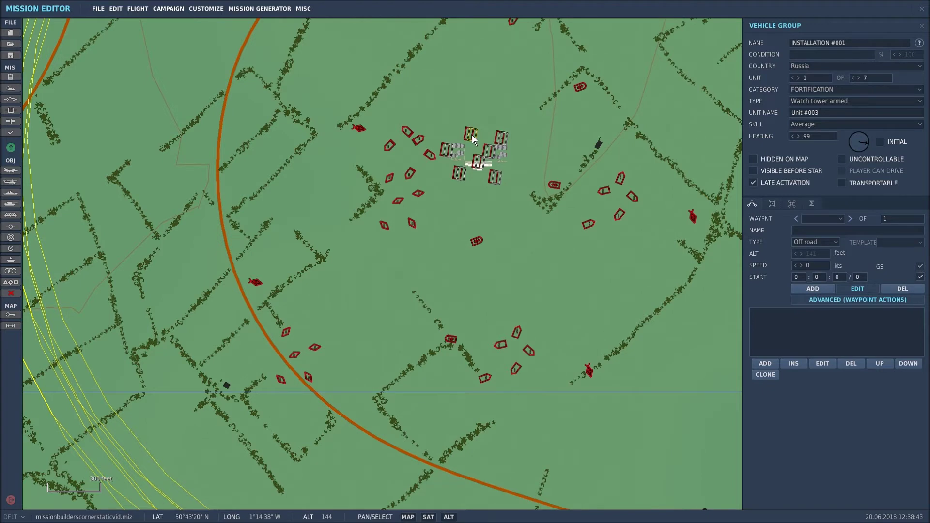
key("ctrl+v")
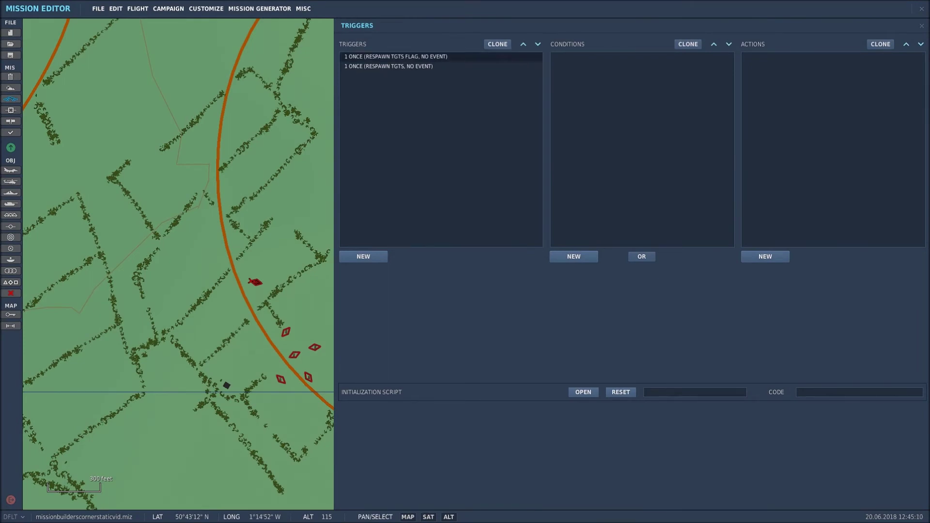
Review RESPAWN TGTS FLAG's GROUP DEAD conditions for AAA, GND TGTS and INSTALLATION
left_click(396, 59)
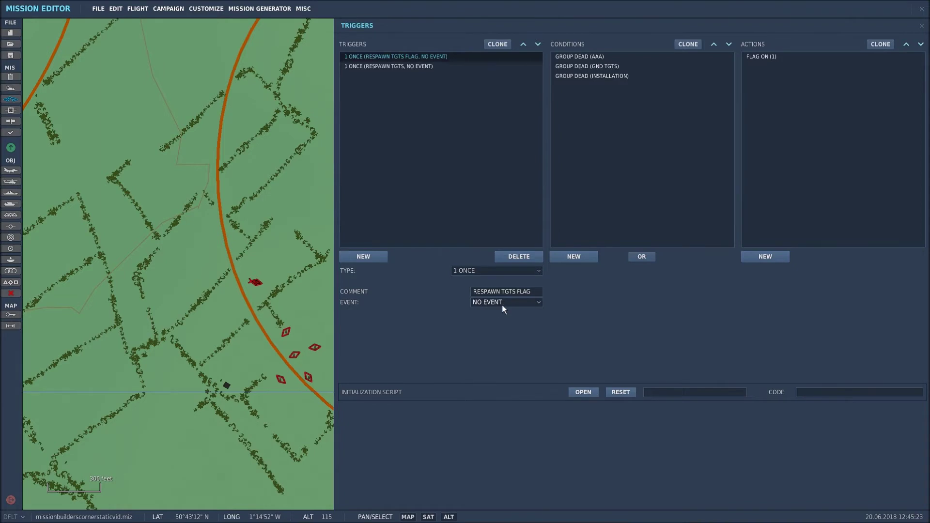
left_click(588, 58)
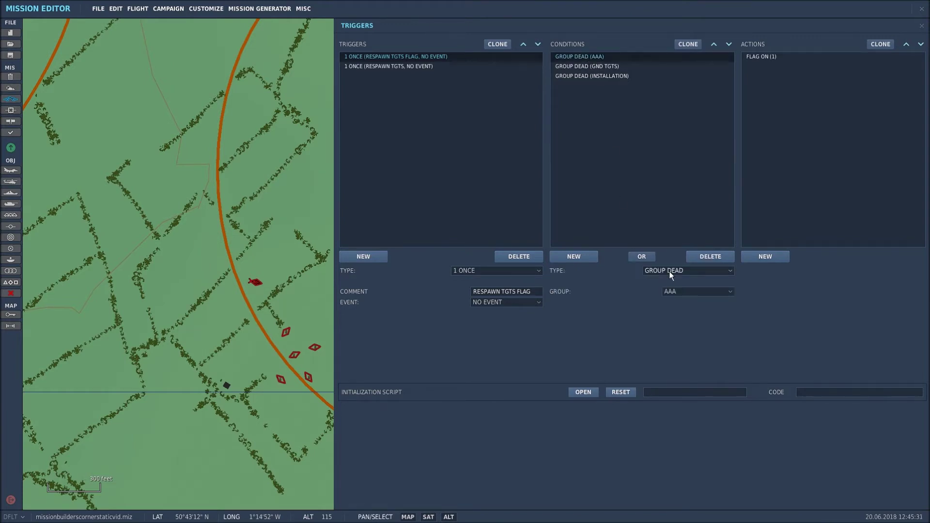
left_click(593, 67)
left_click(596, 78)
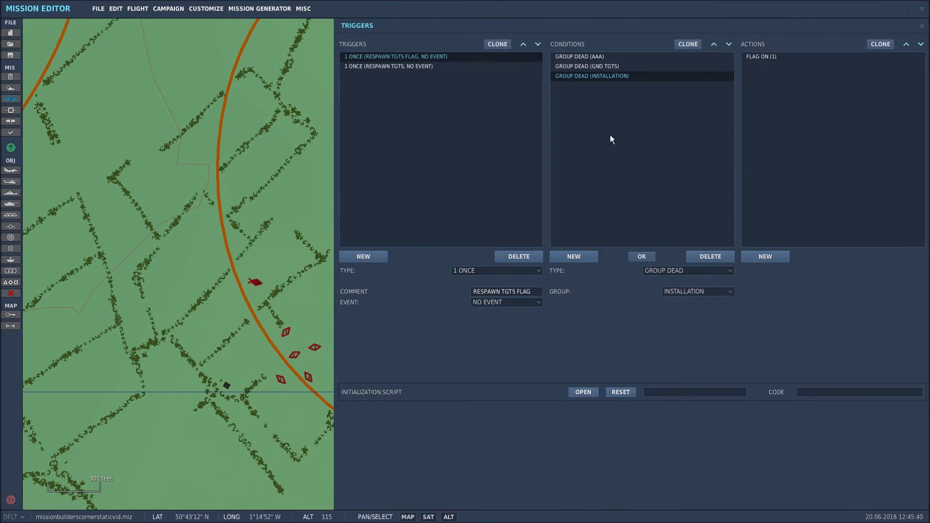
left_click(585, 57)
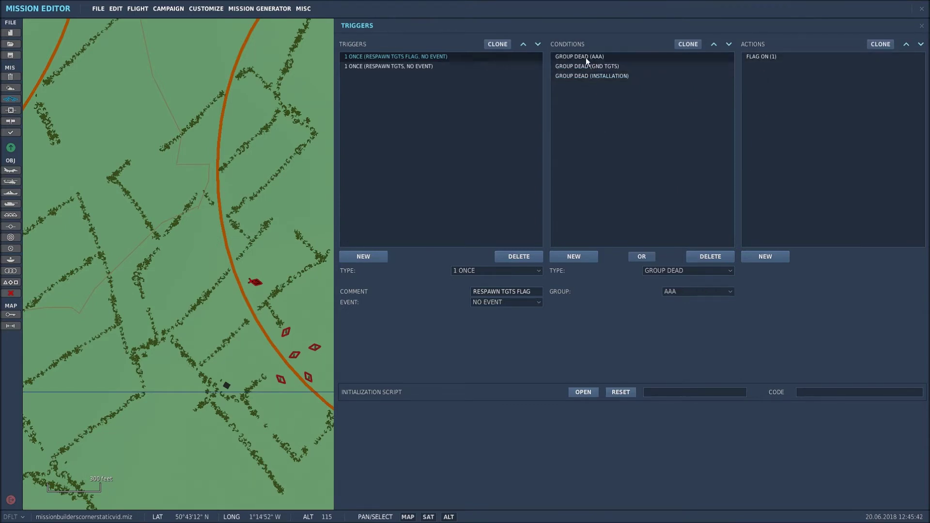
left_click(731, 271)
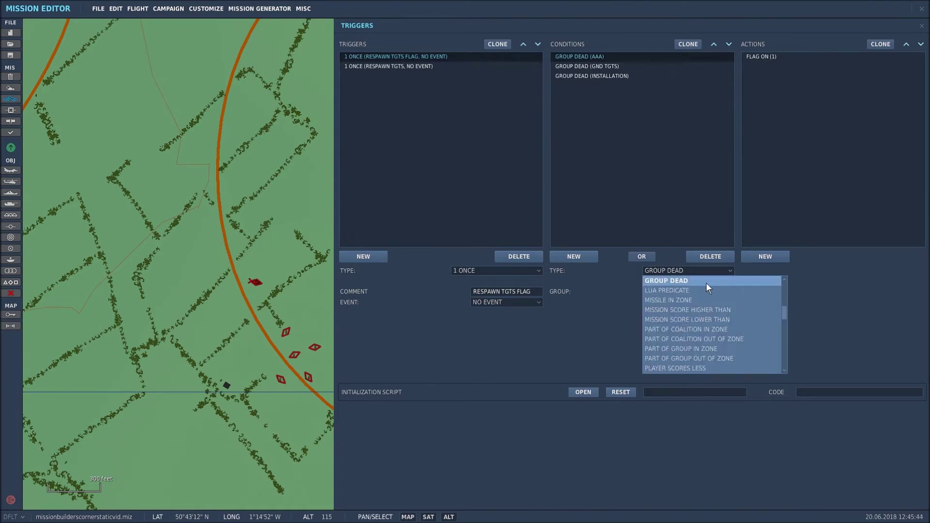
left_click(675, 280)
left_click(730, 291)
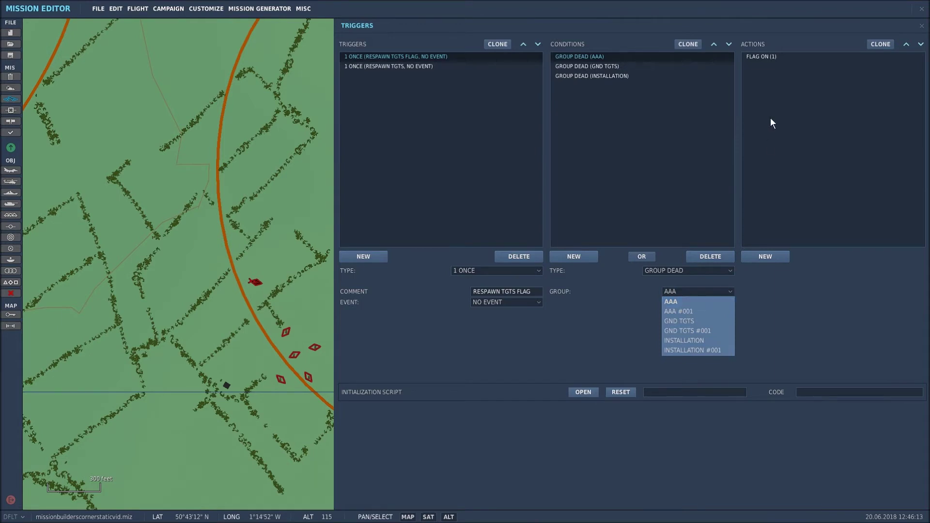
left_click(680, 302)
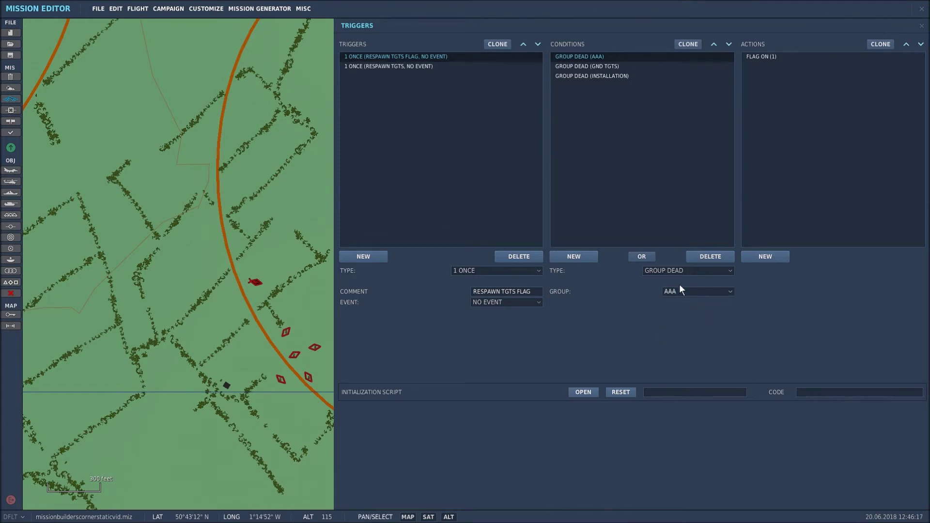
left_click(594, 76)
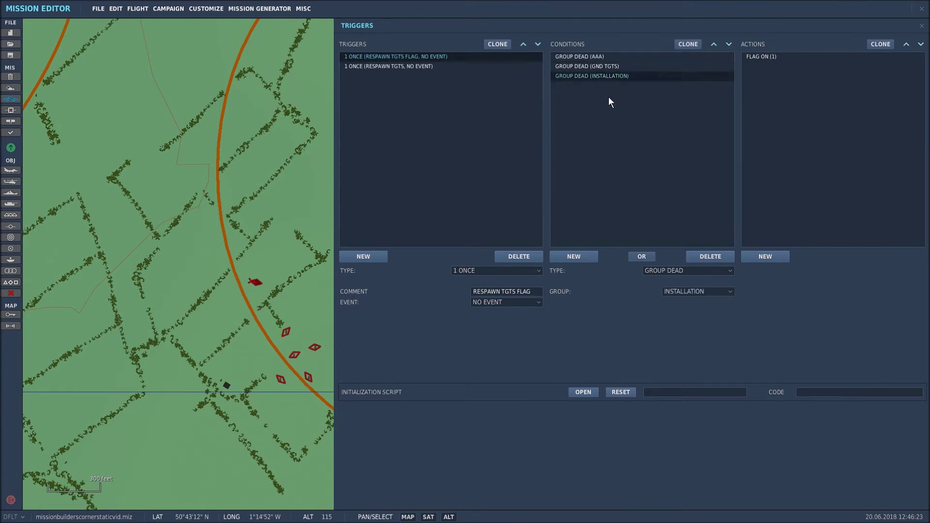
left_click(687, 44)
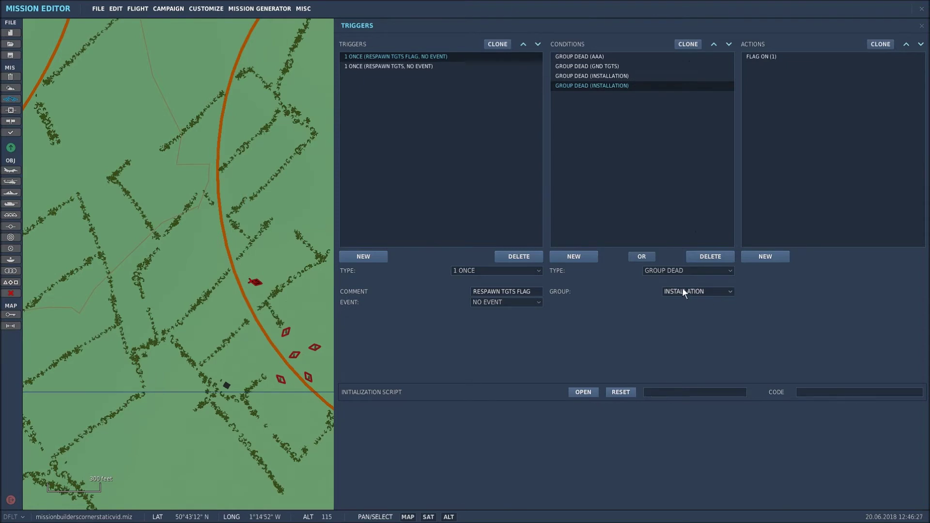
left_click(729, 290)
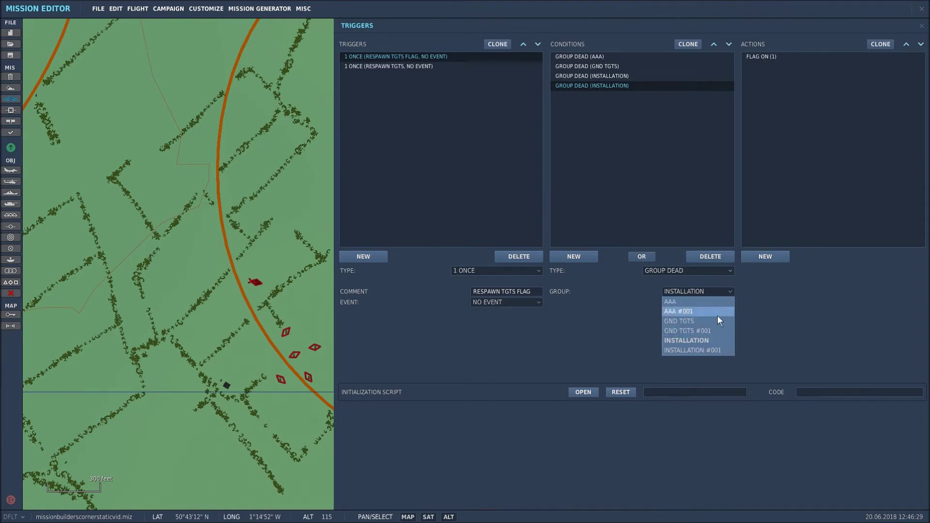
left_click(671, 149)
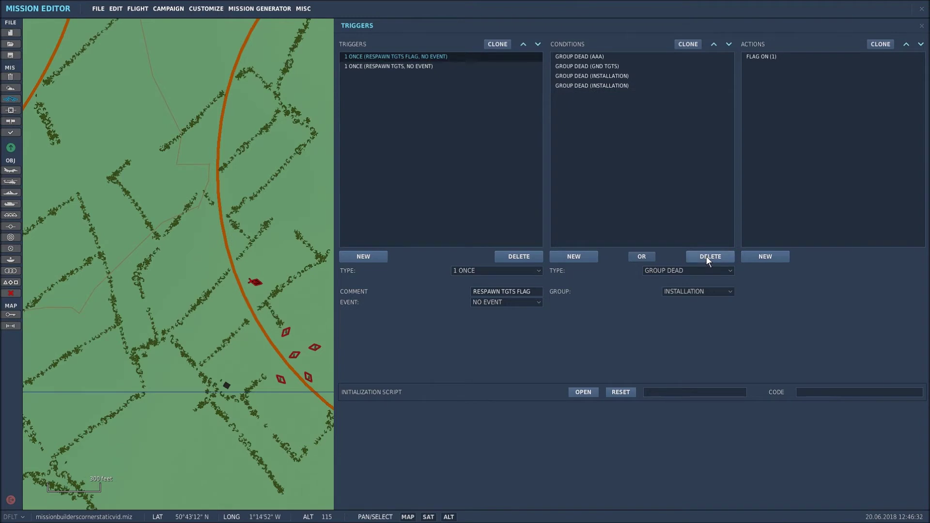
left_click(604, 90)
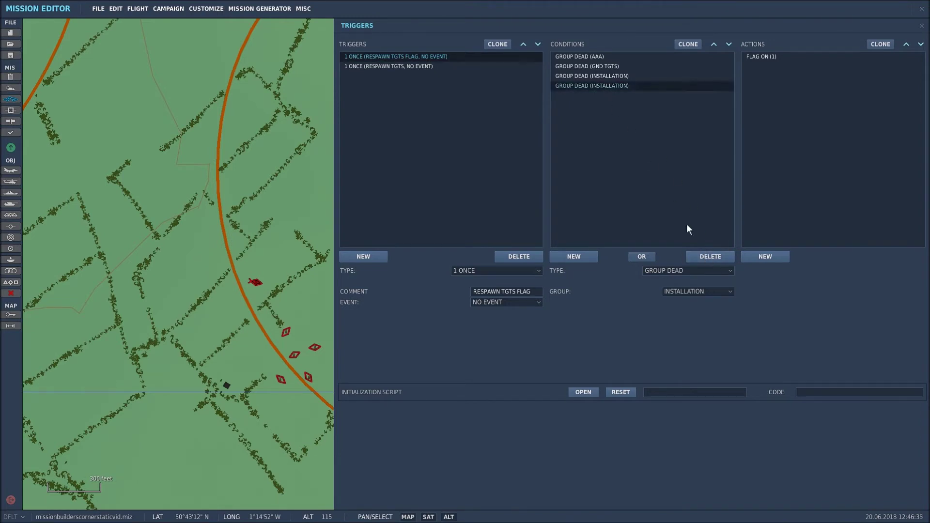
left_click(707, 259)
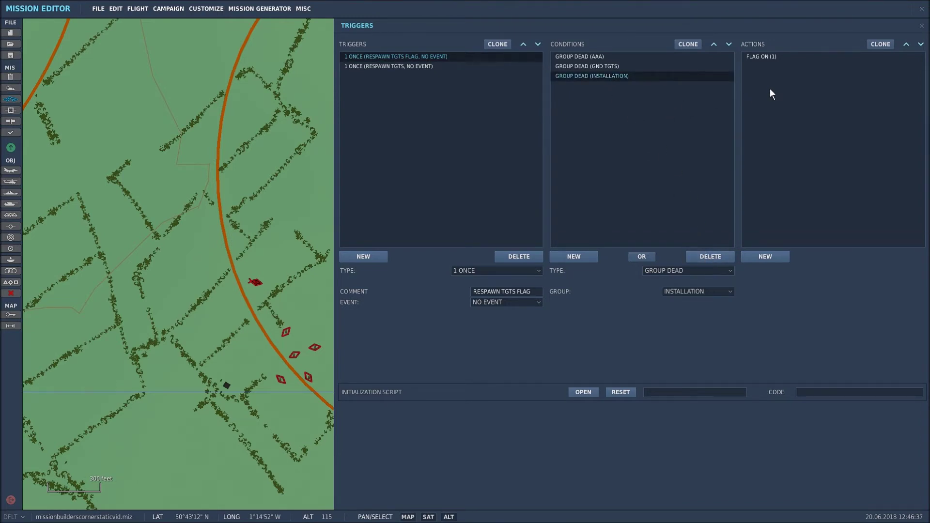
left_click(765, 56)
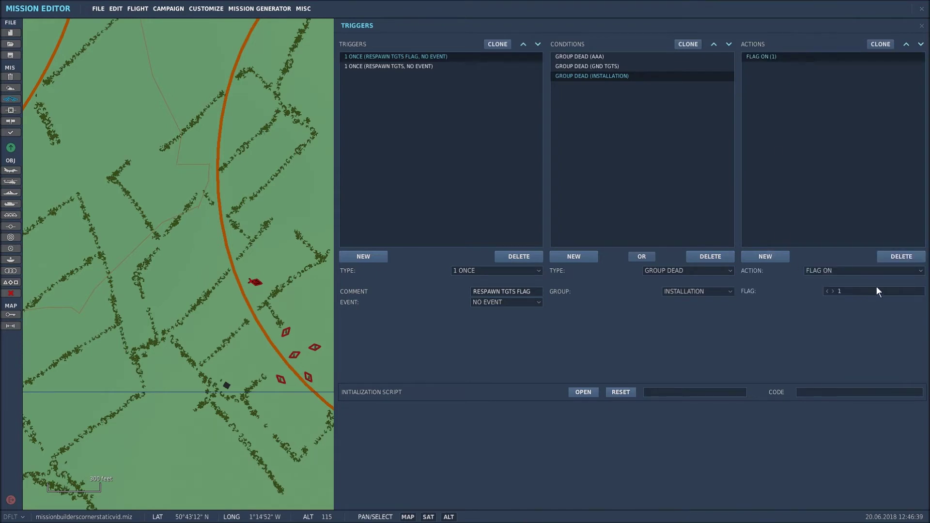
left_click(920, 271)
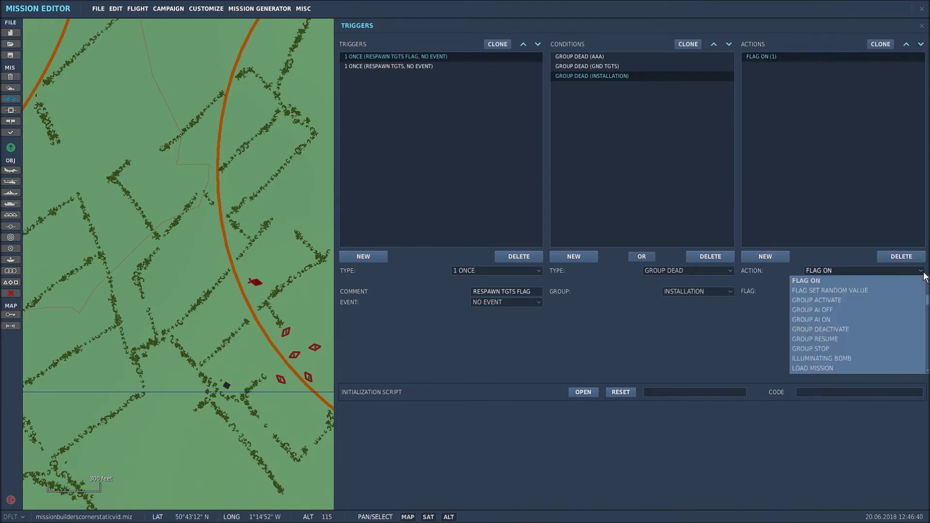
left_click(815, 282)
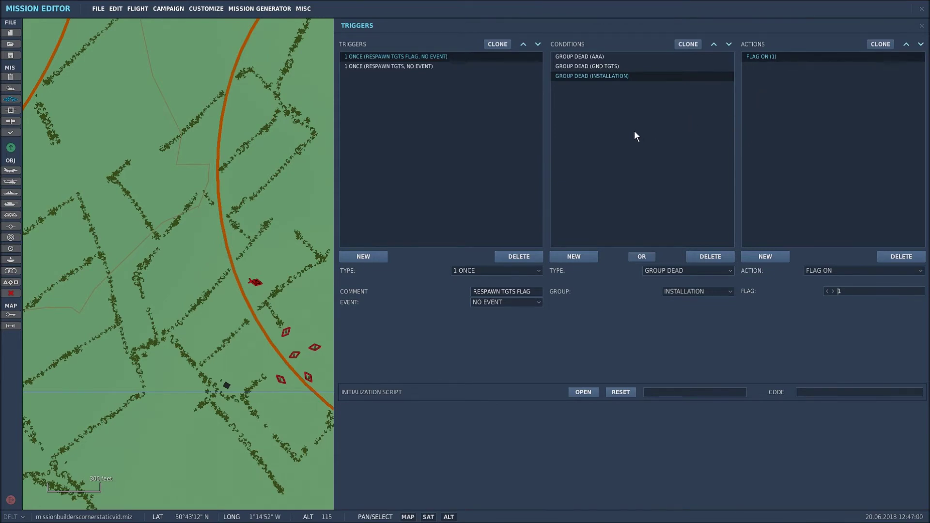
Select RESPAWN TGTS and confirm its TIME SINCE FLAG condition of 15 seconds after flag 1
left_click(402, 67)
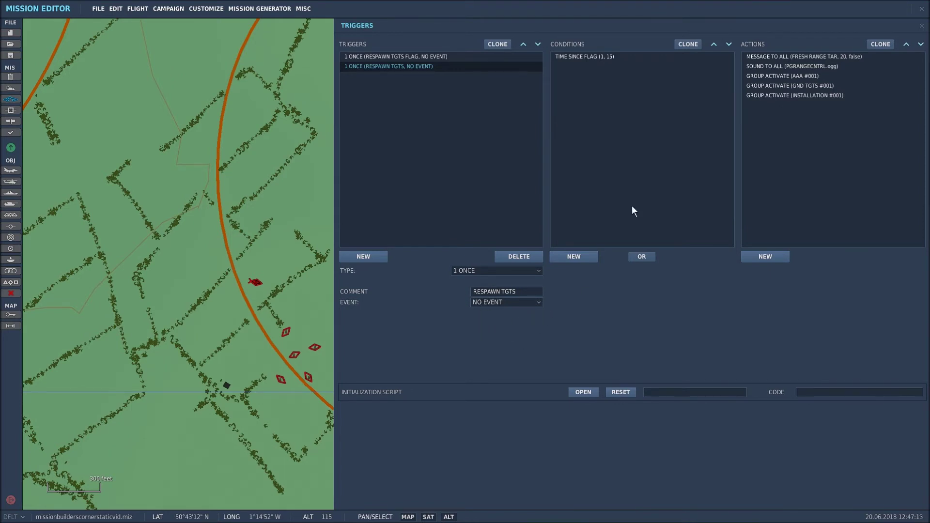
left_click(593, 57)
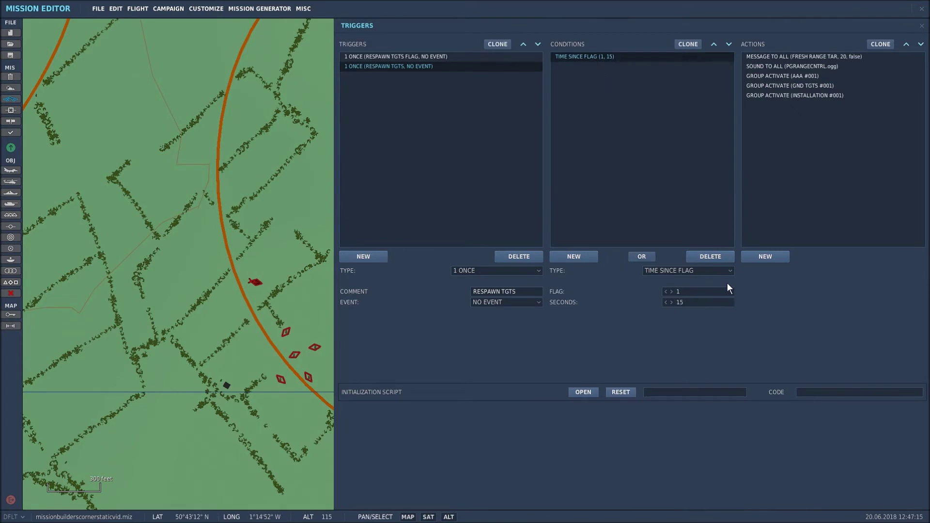
left_click(730, 270)
left_click(687, 282)
Reset the MESSAGE TO ALL action and enter the text 'FRESH TARGETS ACTIVATED'
left_click(772, 56)
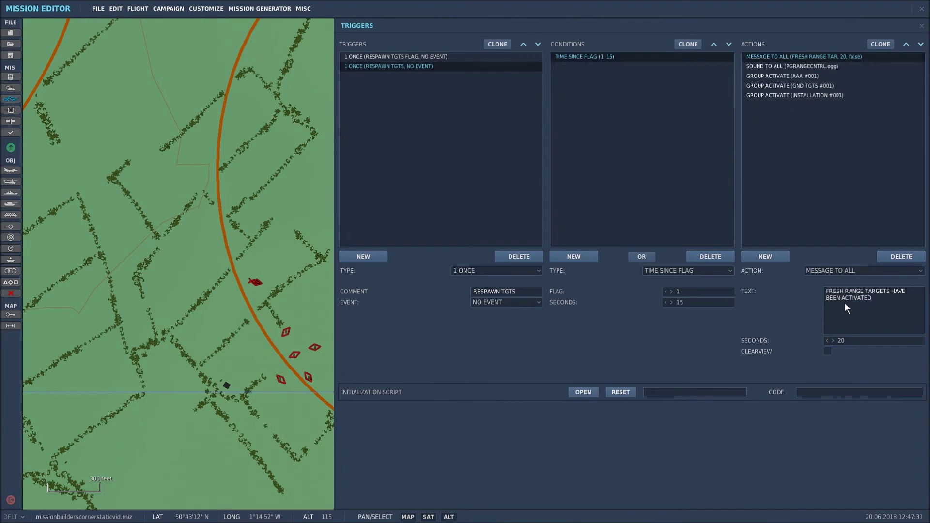
left_click(920, 271)
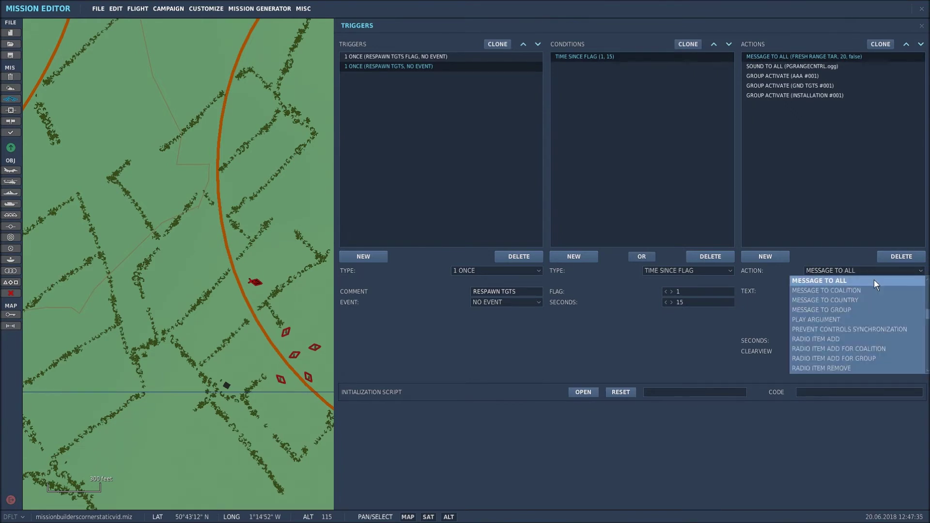
left_click(836, 281)
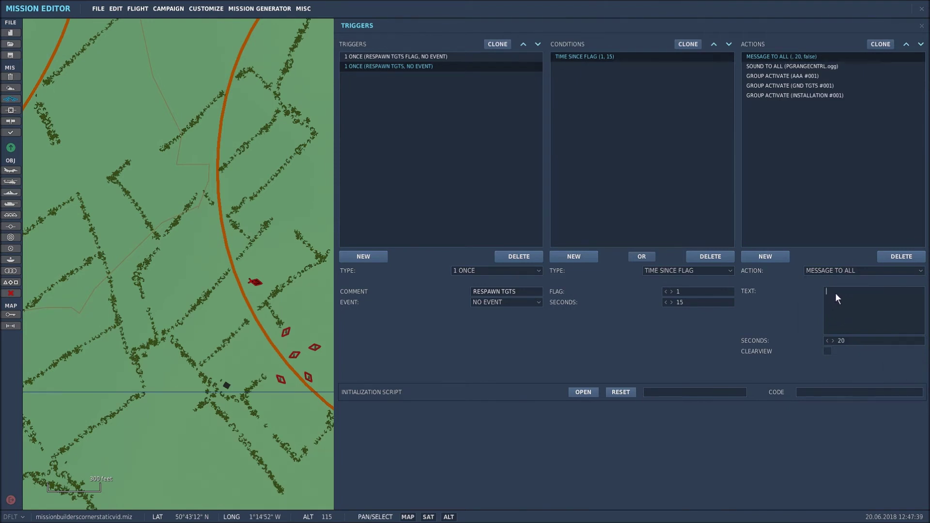
type("FRESH TARGETS ACTIVATED")
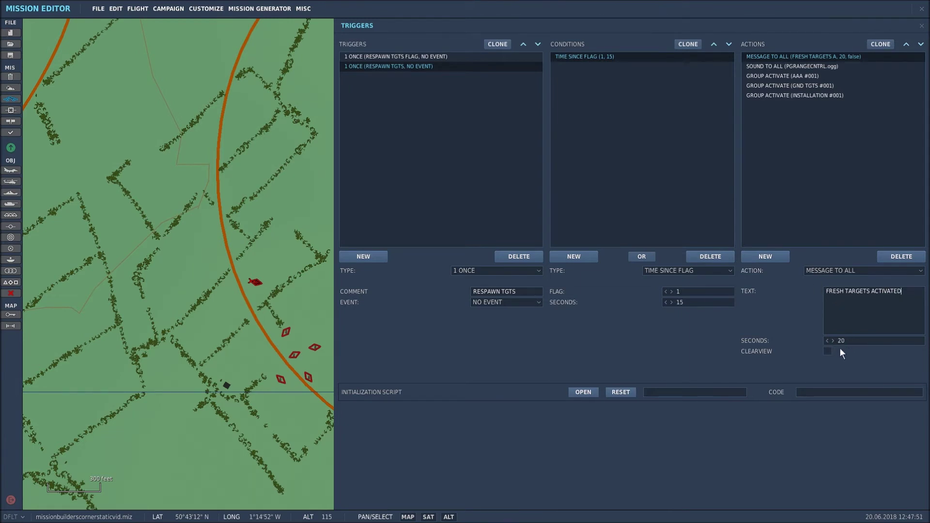
left_click(813, 66)
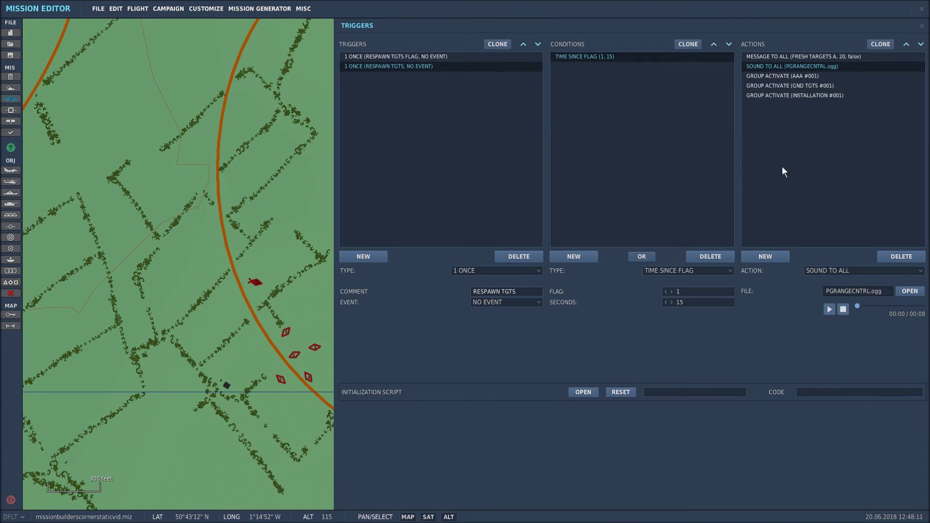
left_click(795, 77)
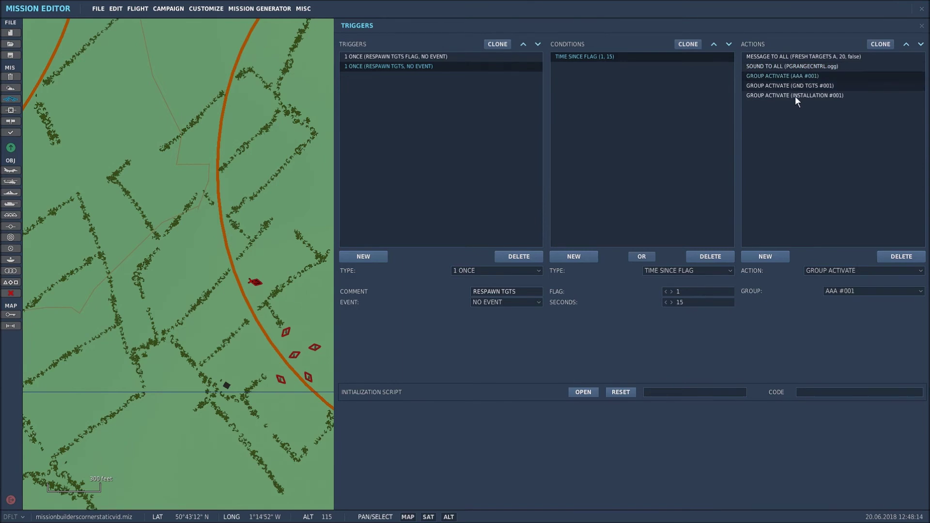
Verify the GROUP ACTIVATE actions for AAA #001, GND TGTS #001 and INSTALLATION #001, then close Triggers
left_click(907, 272)
left_click(855, 214)
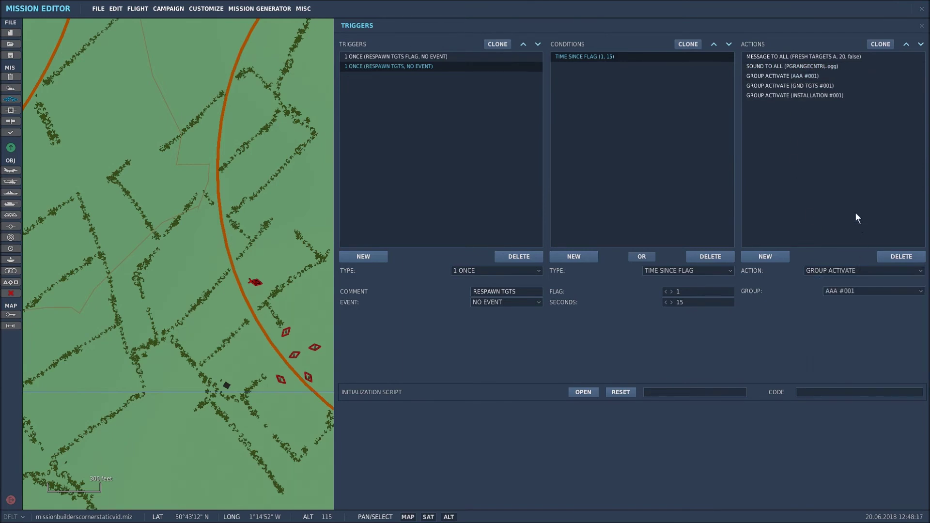
left_click(920, 292)
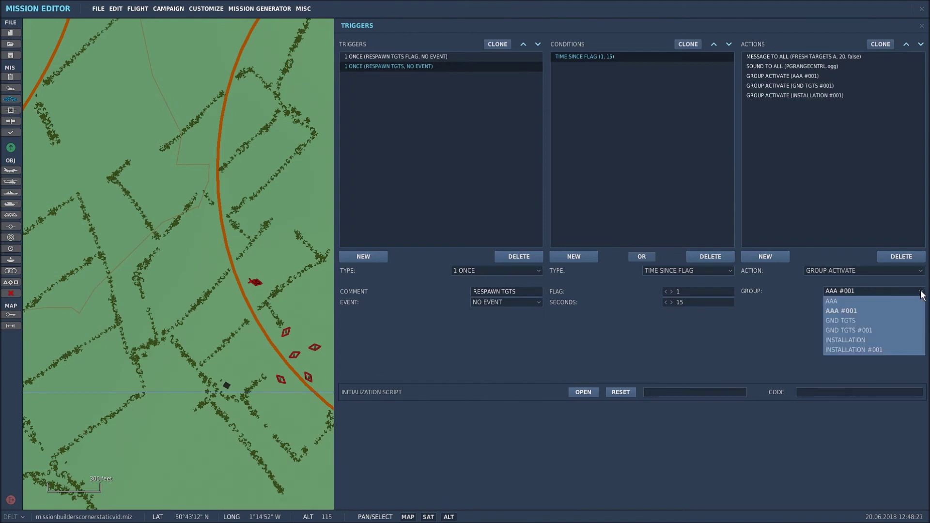
left_click(847, 312)
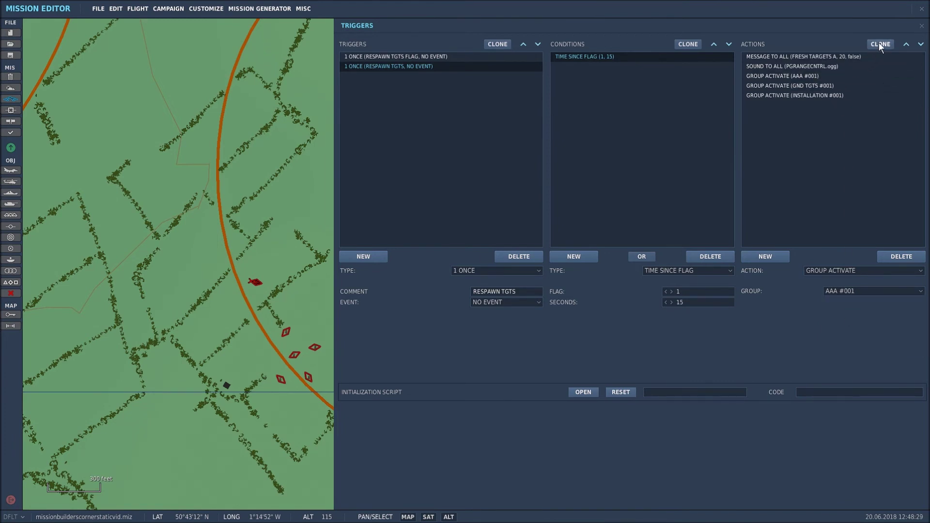
left_click(813, 87)
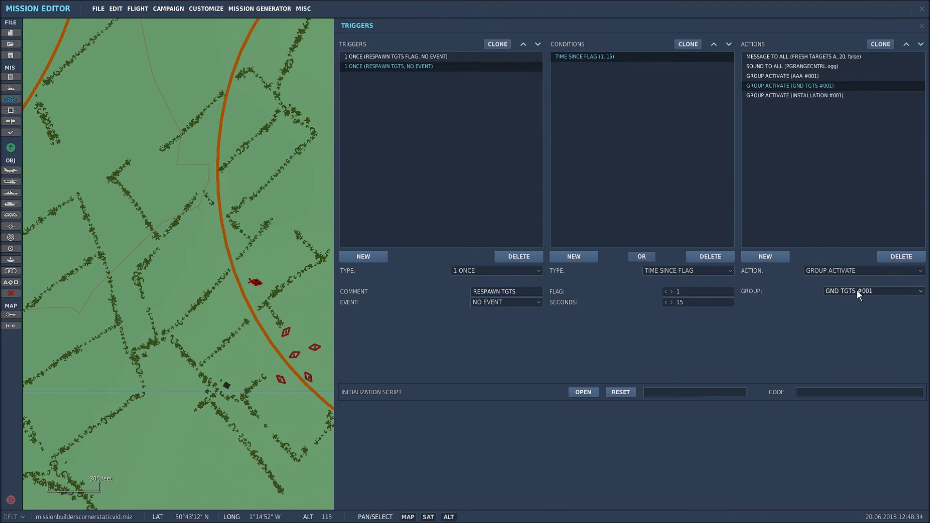
left_click(812, 98)
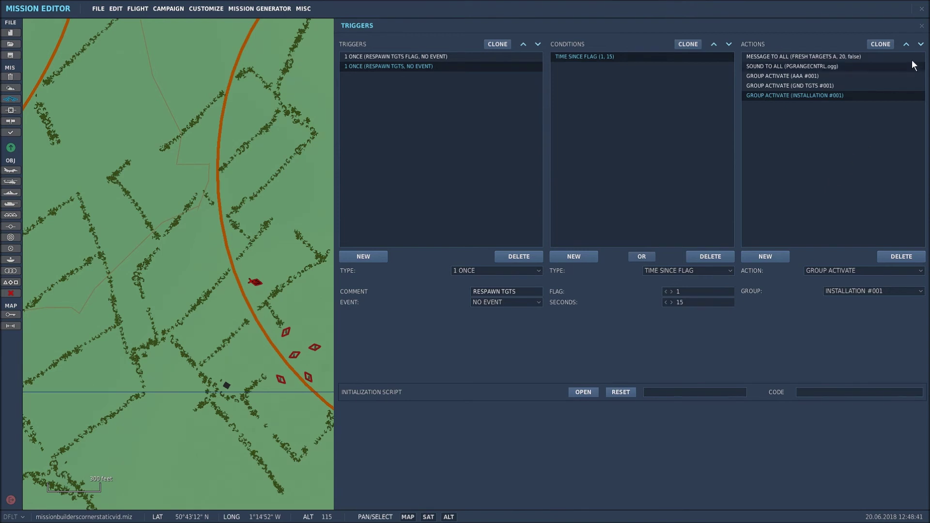
left_click(921, 25)
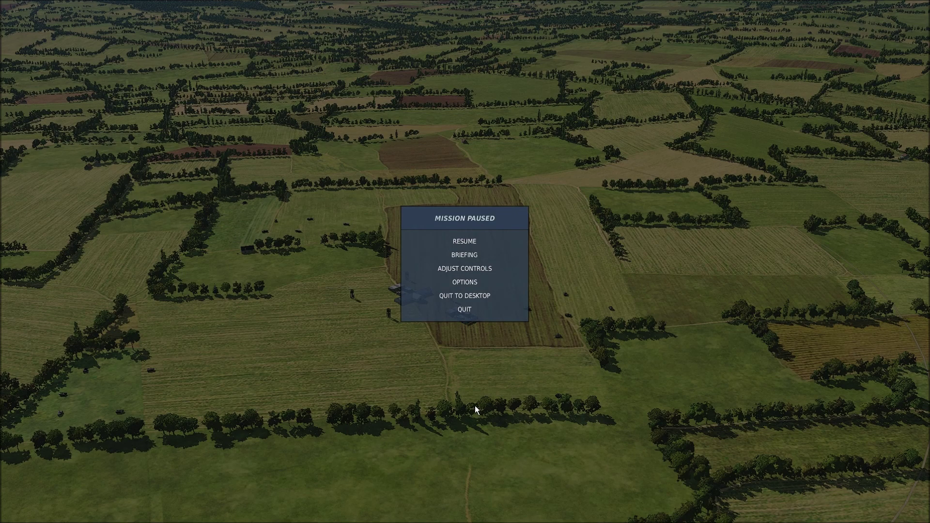
Resume the paused mission to watch the targets get destroyed and respawn
left_click(464, 245)
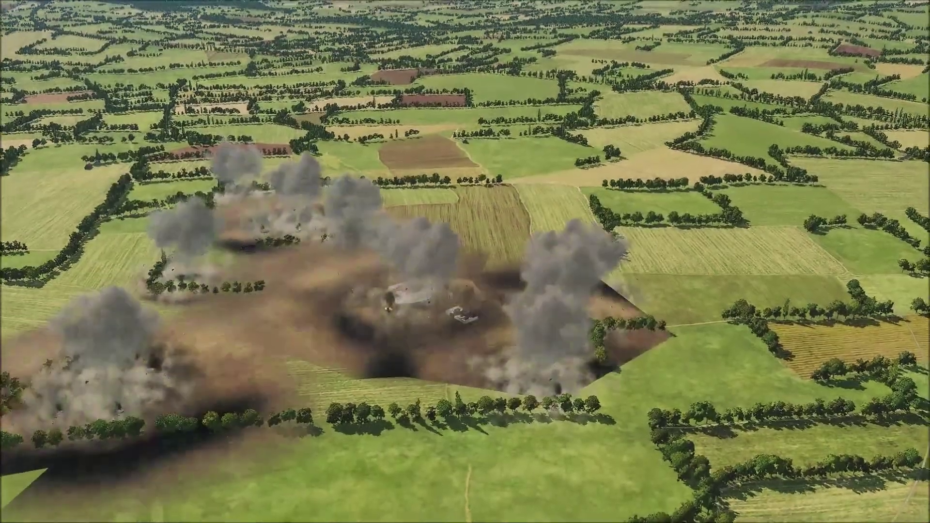